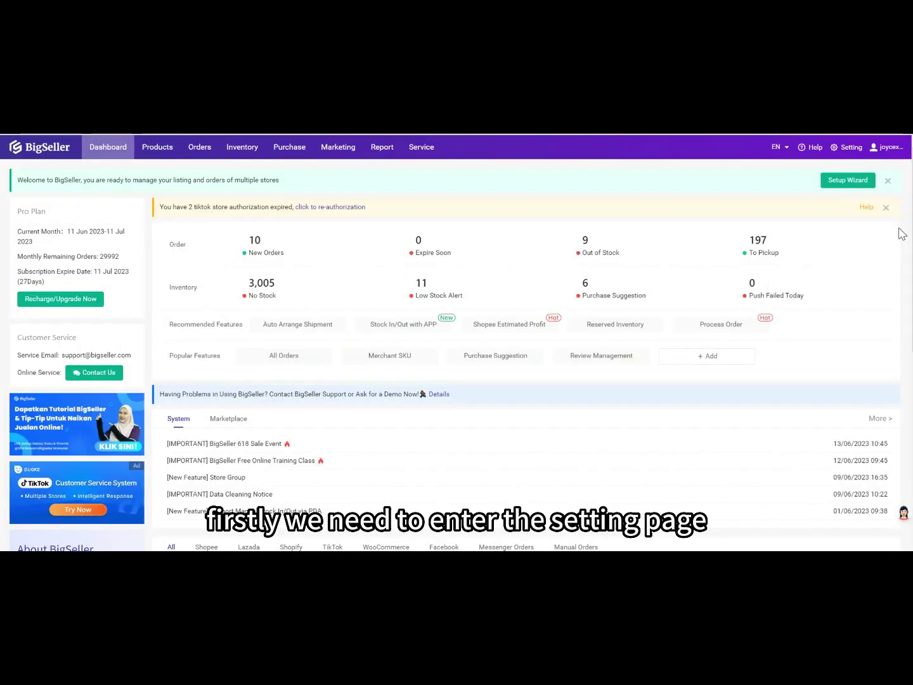
From Settings > Authorization, add a new TikTok Shop store and begin nicknaming it 'tiktok sho'.
click(847, 149)
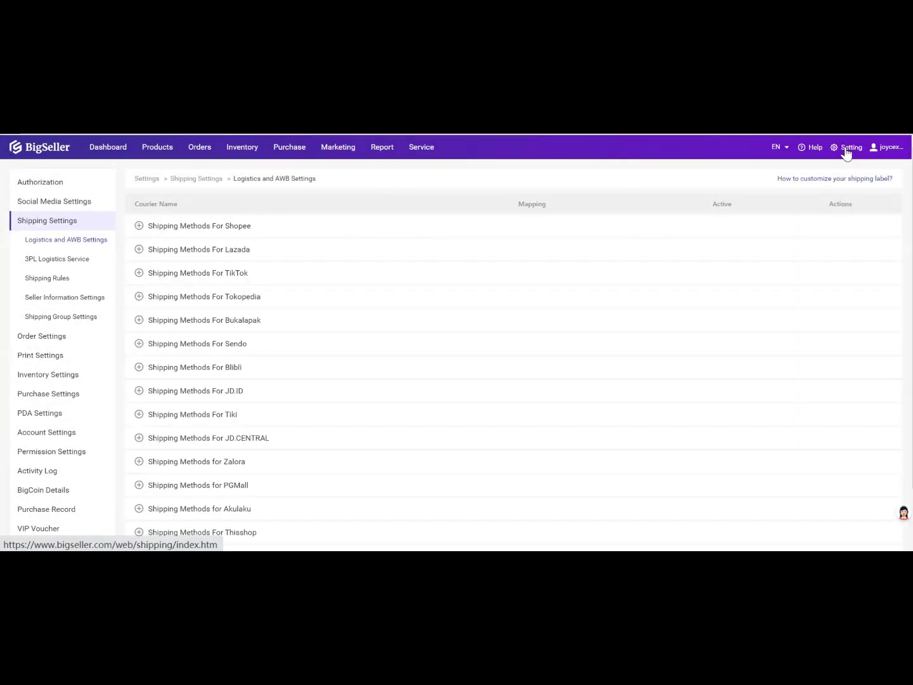
click(54, 186)
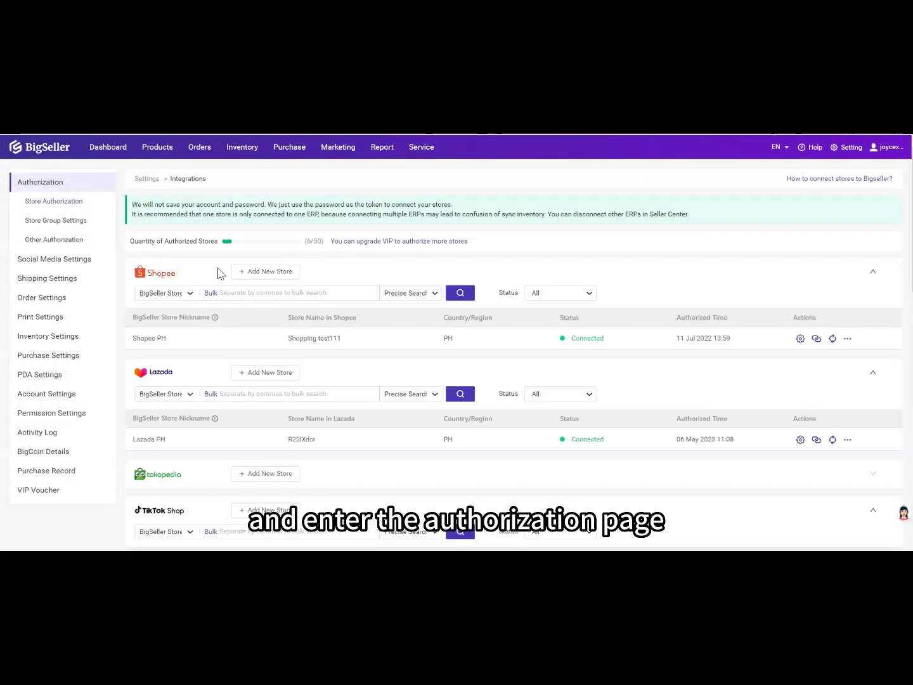
scroll(268, 300, down, 3)
scroll(267, 301, down, 1)
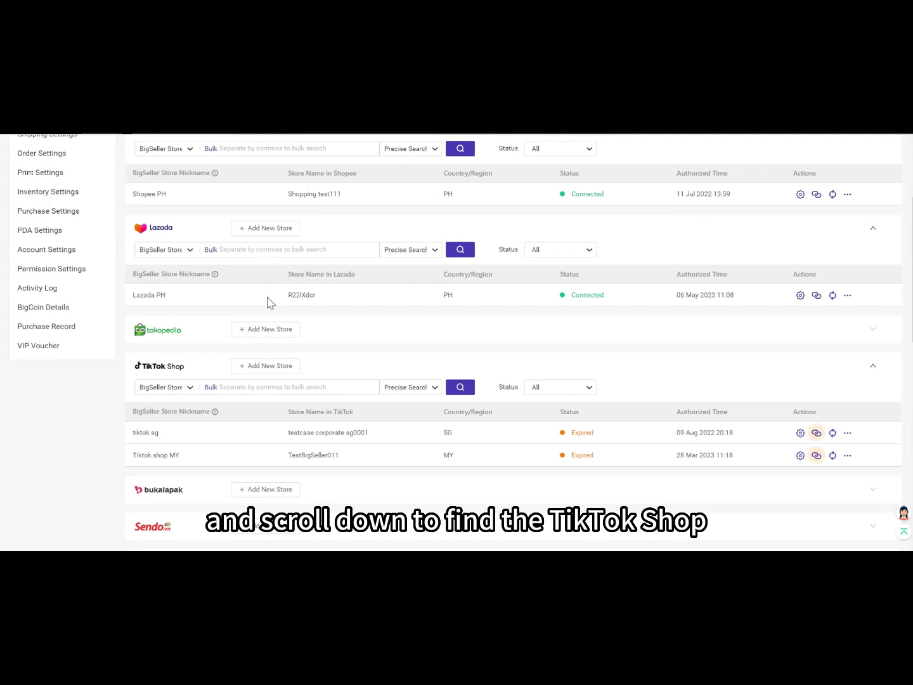
scroll(184, 343, down, 2)
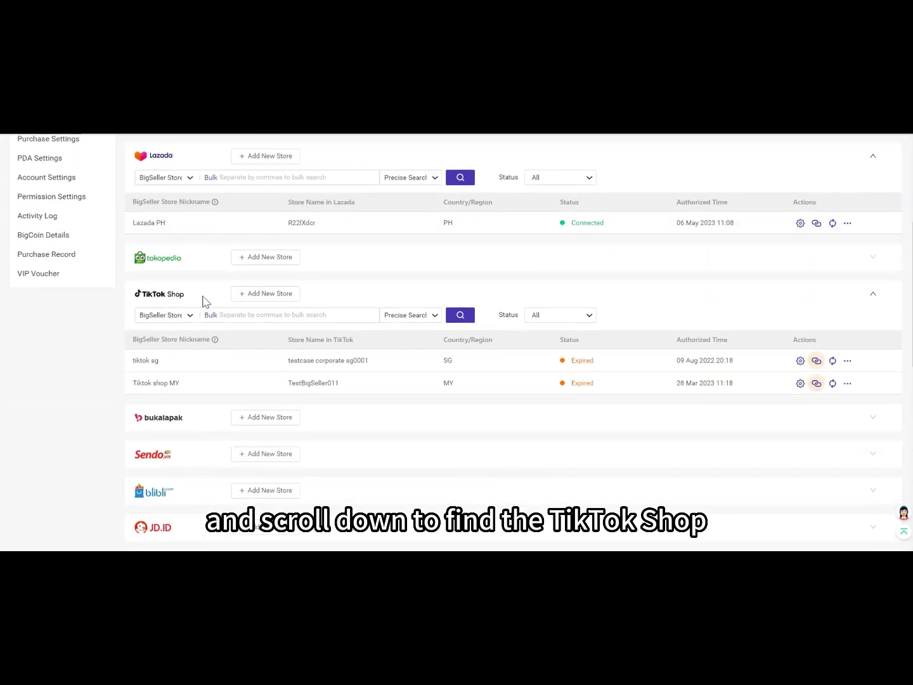
click(254, 295)
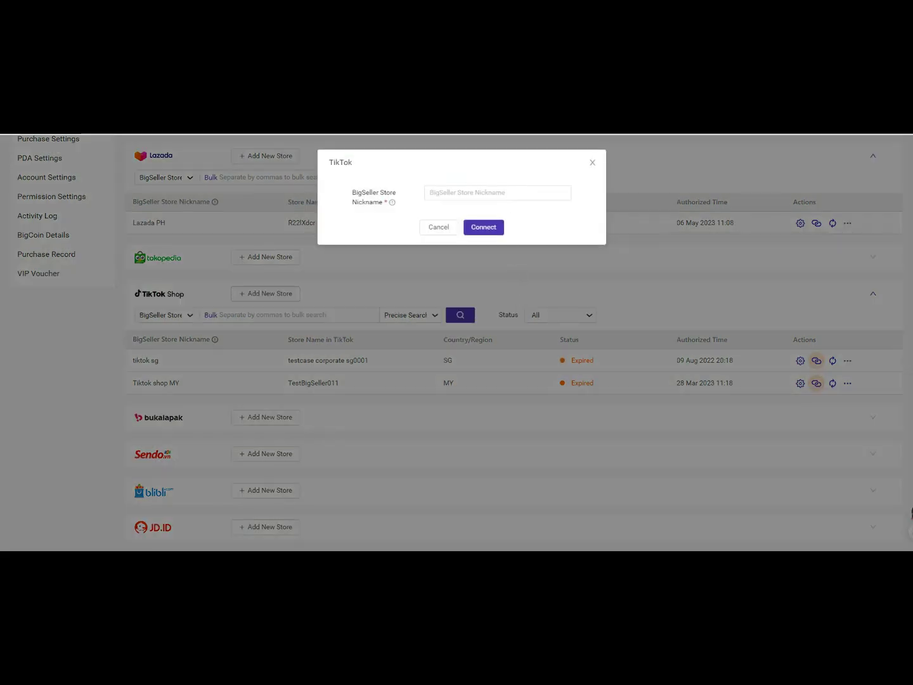
click(497, 192)
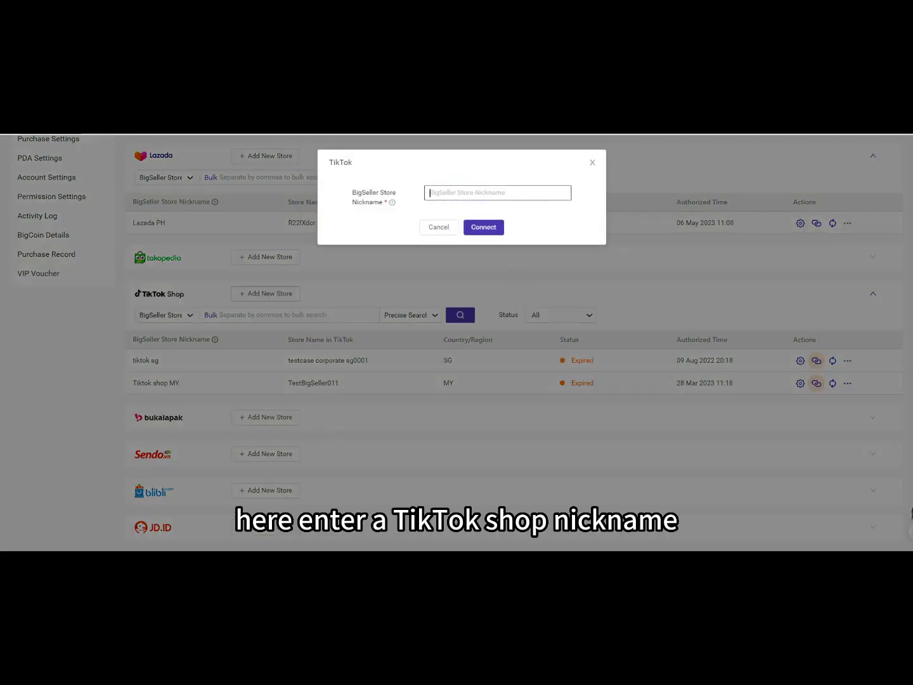
text(tiktok s)
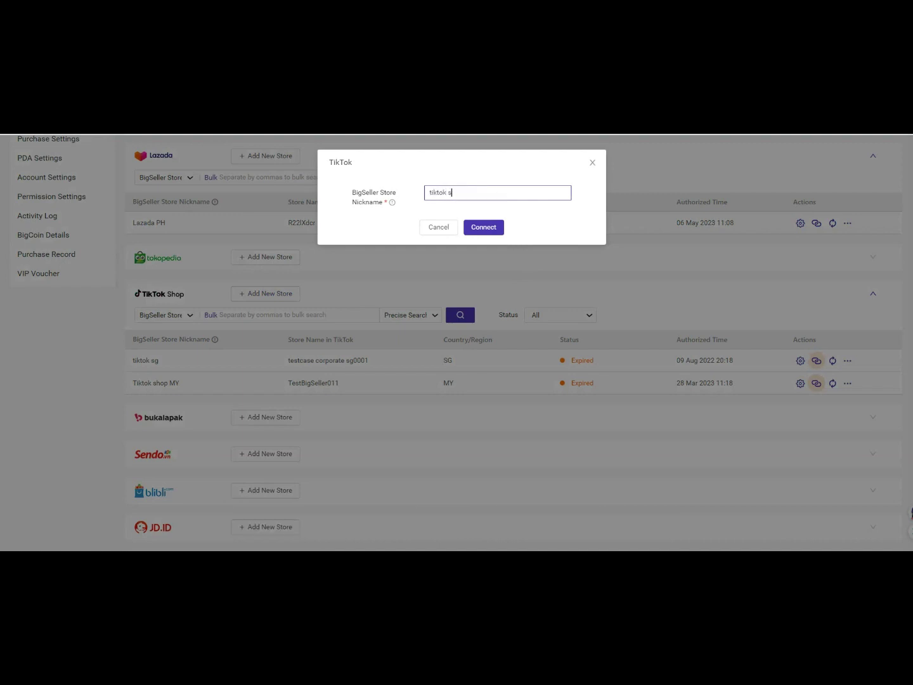
text(ho)
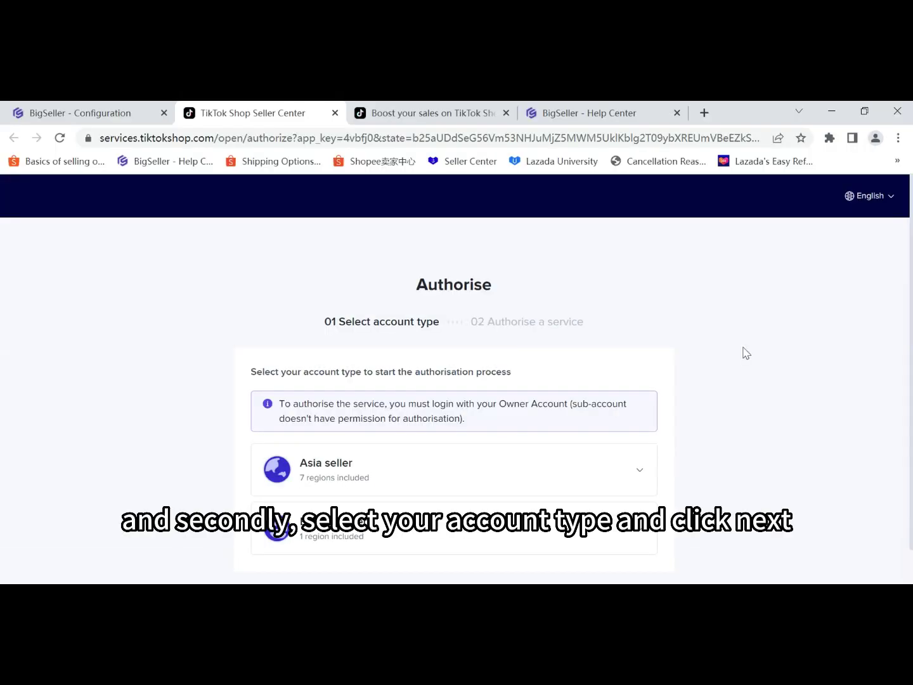
Choose the Asia seller account type and continue as a Singapore seller.
click(619, 464)
scroll(739, 407, down, 3)
scroll(738, 406, down, 1)
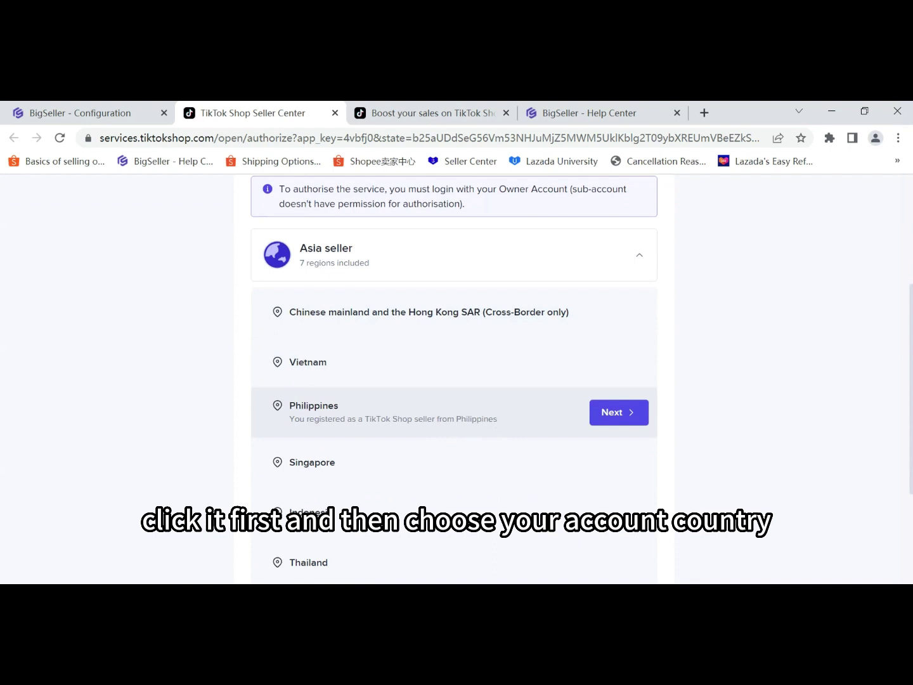
mouse_move(454, 461)
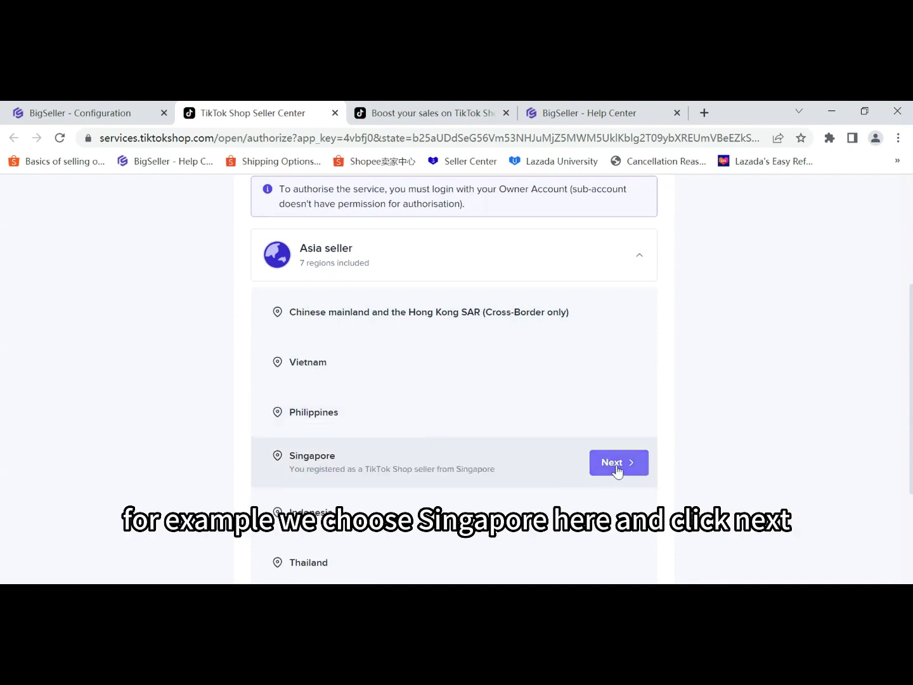
click(617, 470)
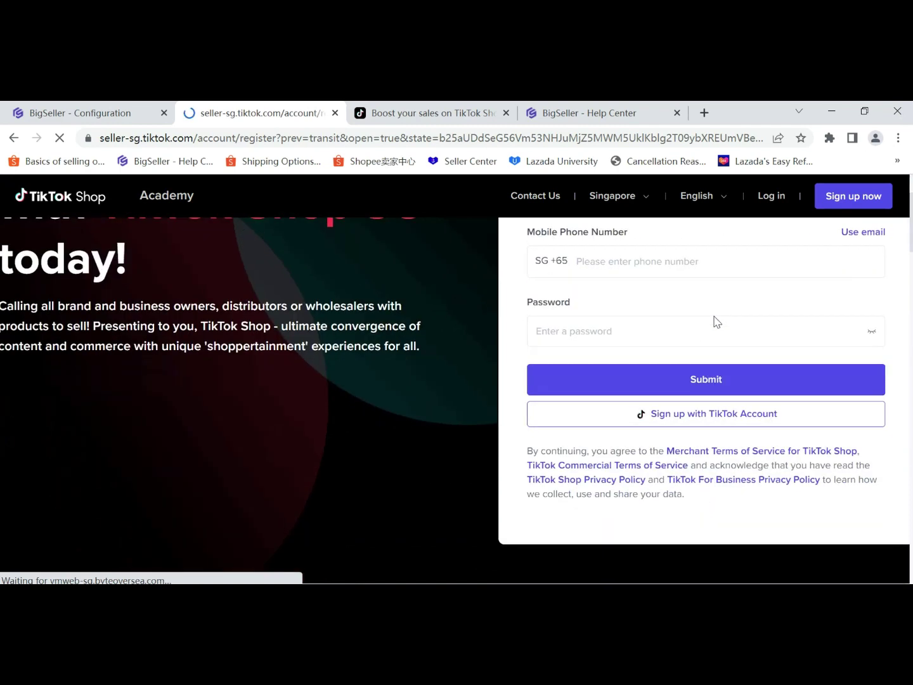
Look over the Singapore seller sign-in form and select the mobile phone number field.
scroll(714, 323, up, 2)
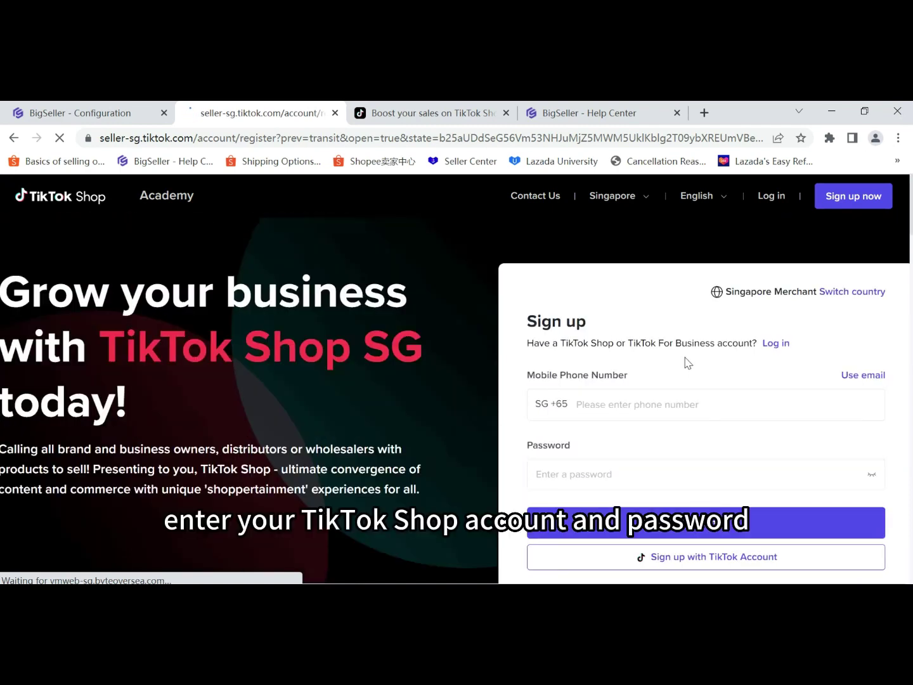
scroll(685, 416, down, 2)
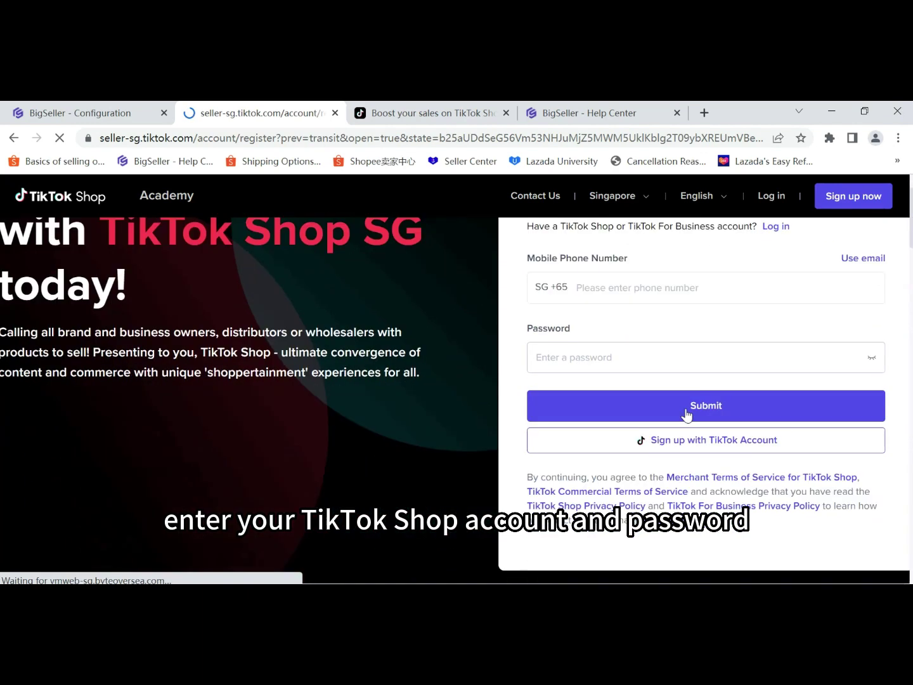
scroll(696, 380, up, 1)
scroll(696, 379, up, 1)
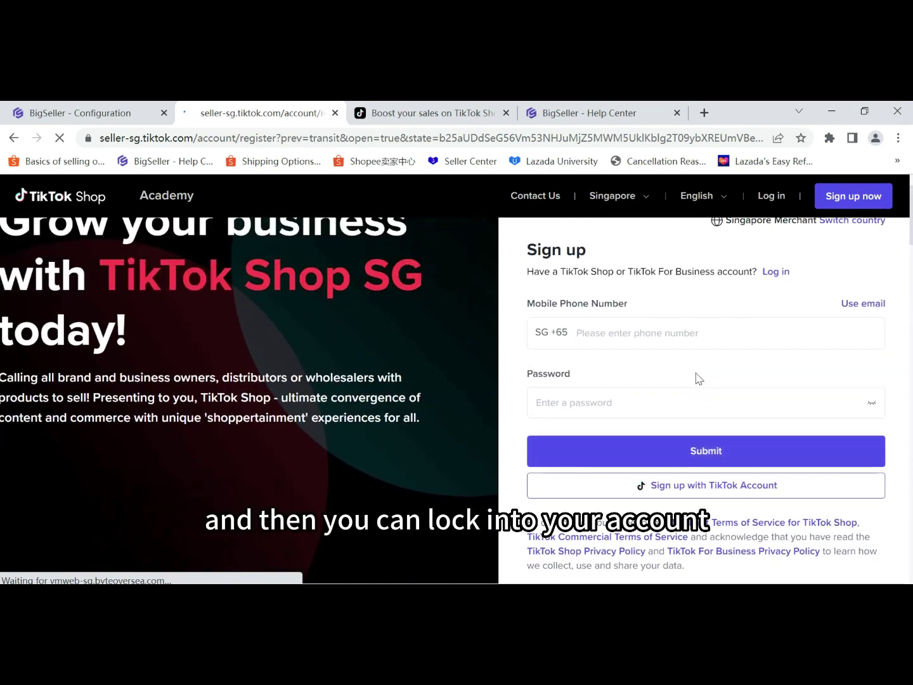
click(698, 334)
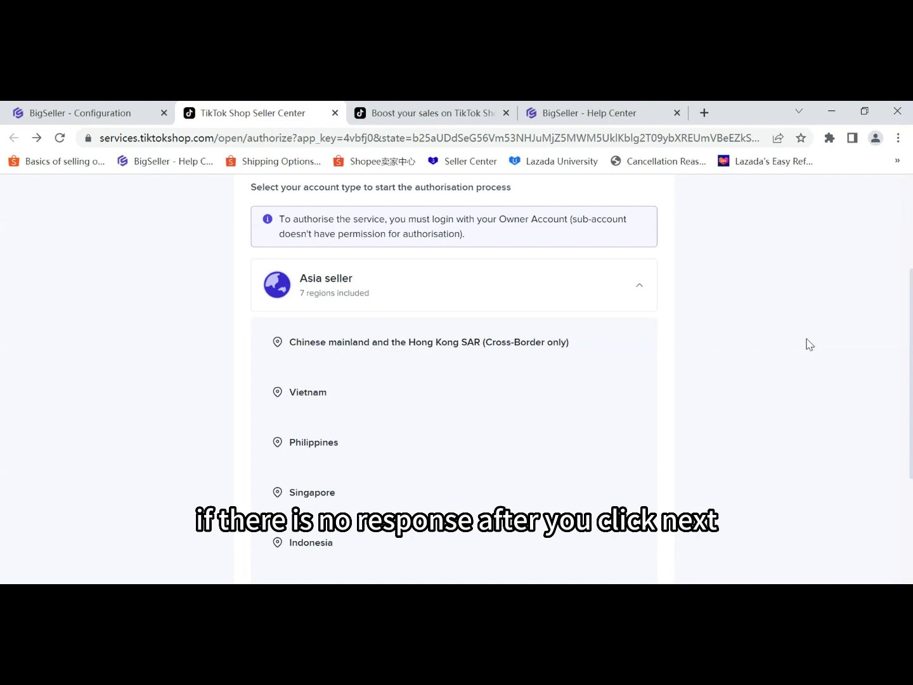
mouse_move(454, 442)
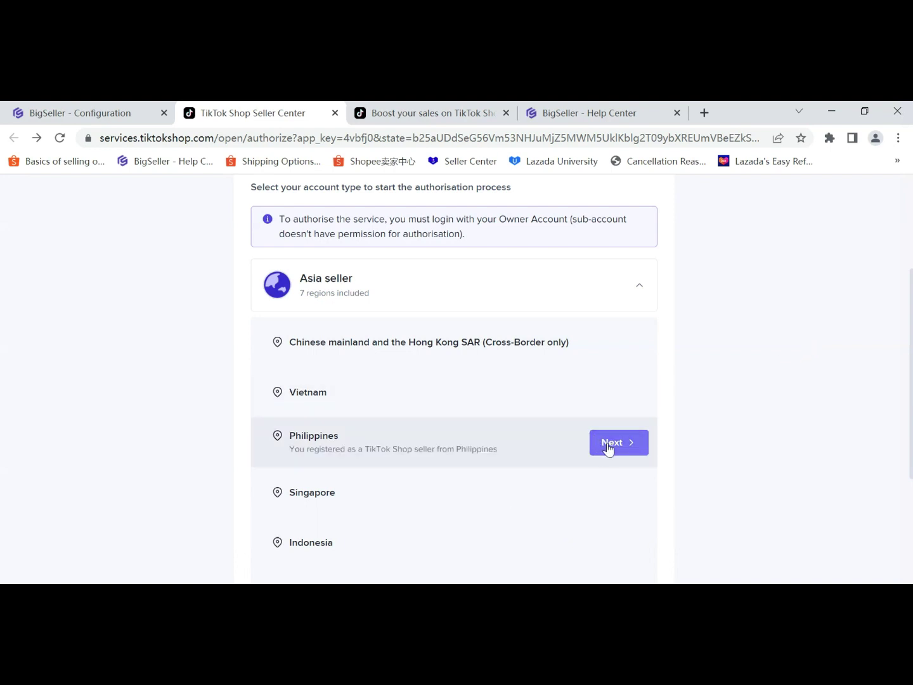
Continue as a Philippines seller, then open Chrome's menu after the site fails to load.
click(608, 447)
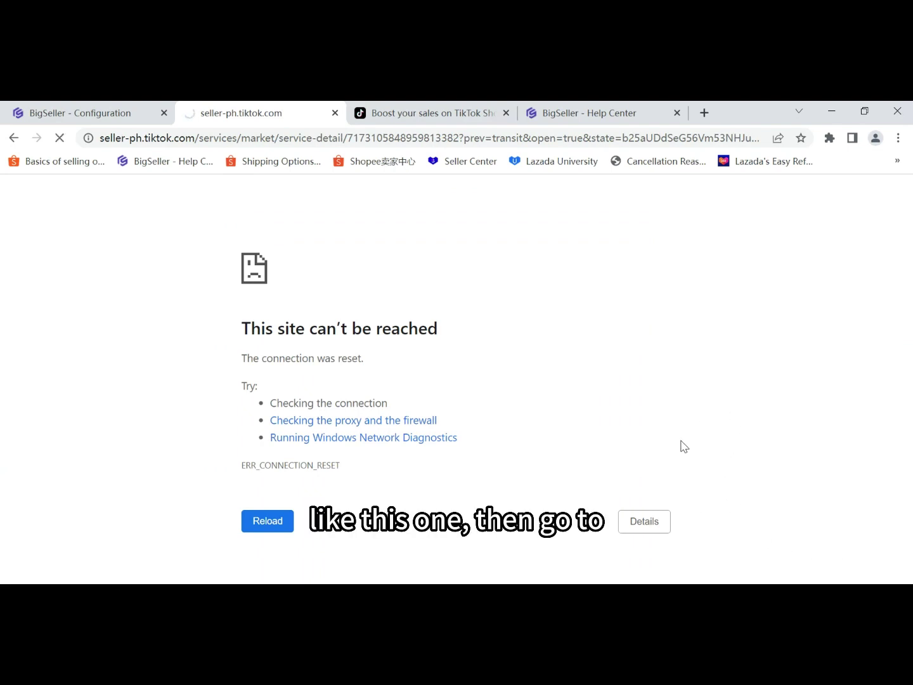
click(899, 139)
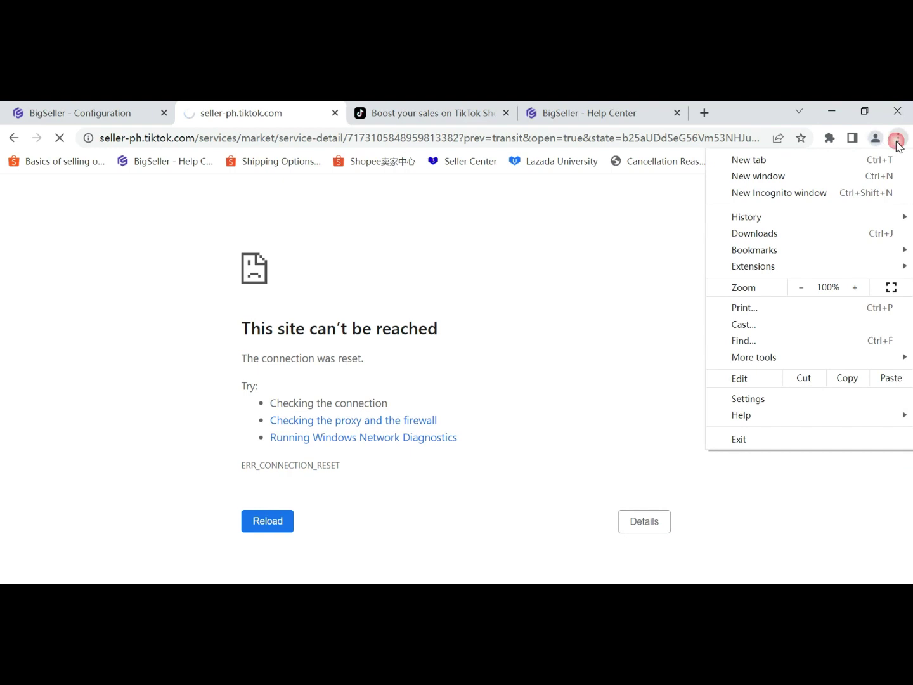
In Chrome's Privacy and security > Security settings, set secure DNS to Google (Public DNS).
click(765, 400)
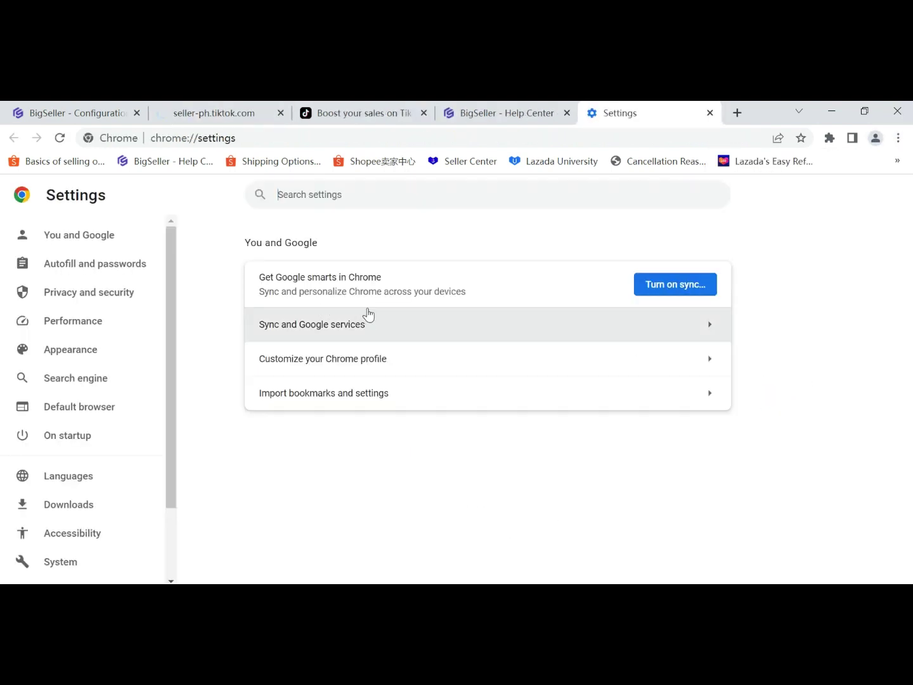
click(103, 303)
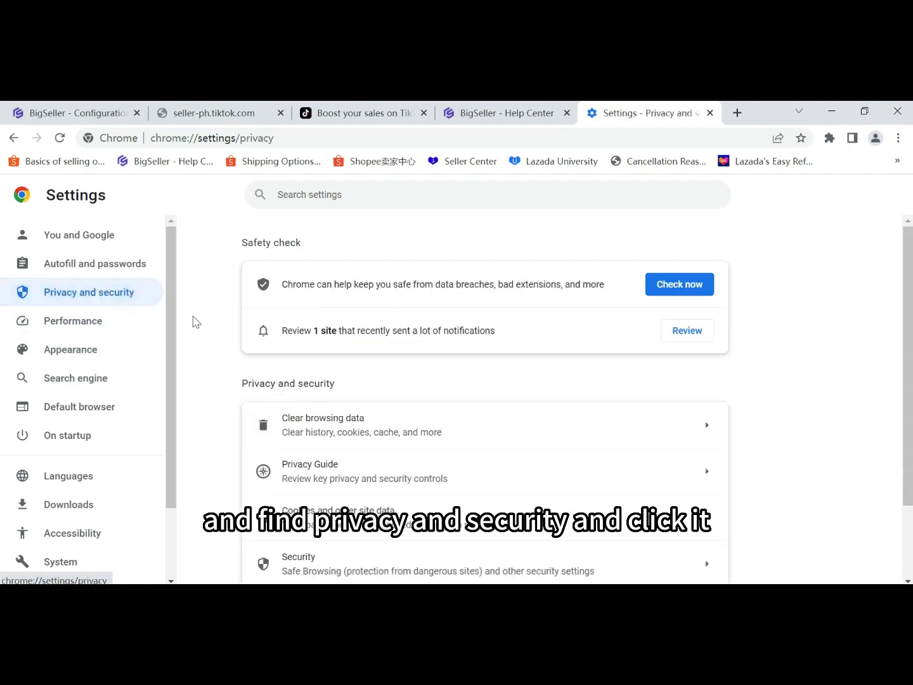
scroll(398, 370, down, 2)
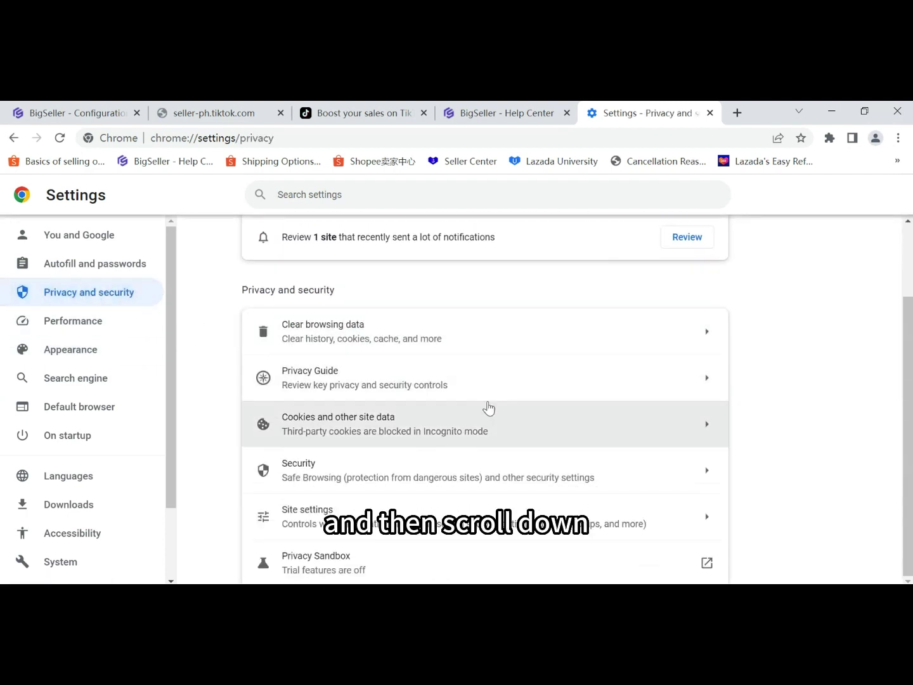
click(383, 469)
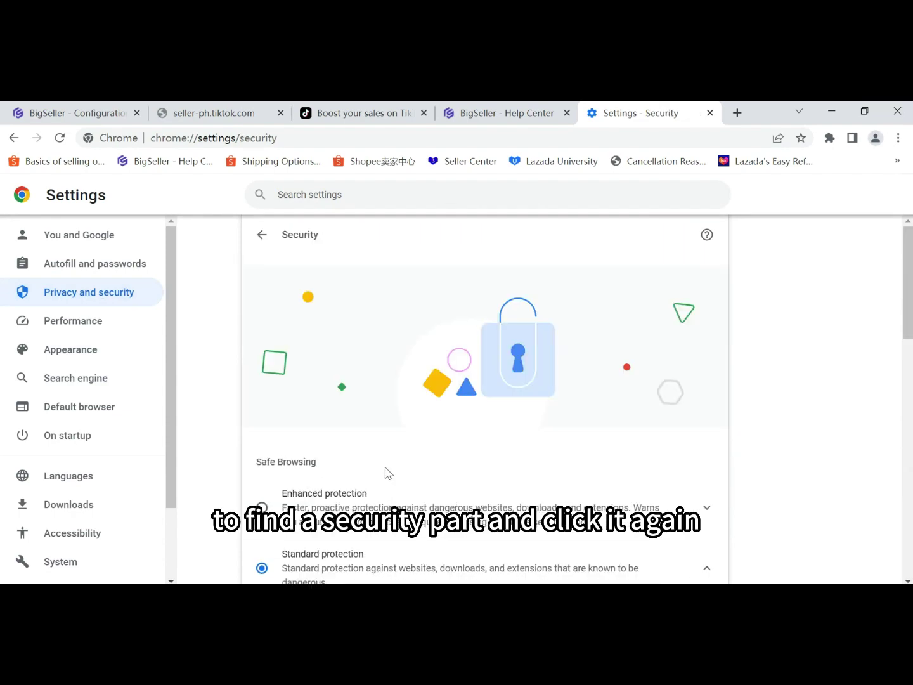
scroll(412, 447, down, 5)
scroll(397, 431, down, 1)
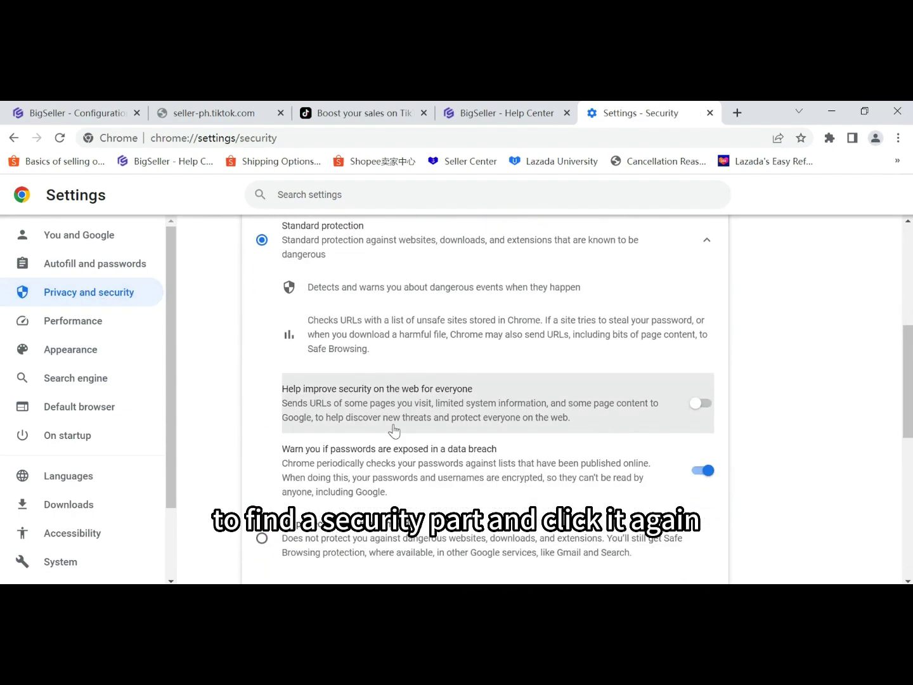
scroll(379, 425, down, 5)
scroll(394, 423, down, 1)
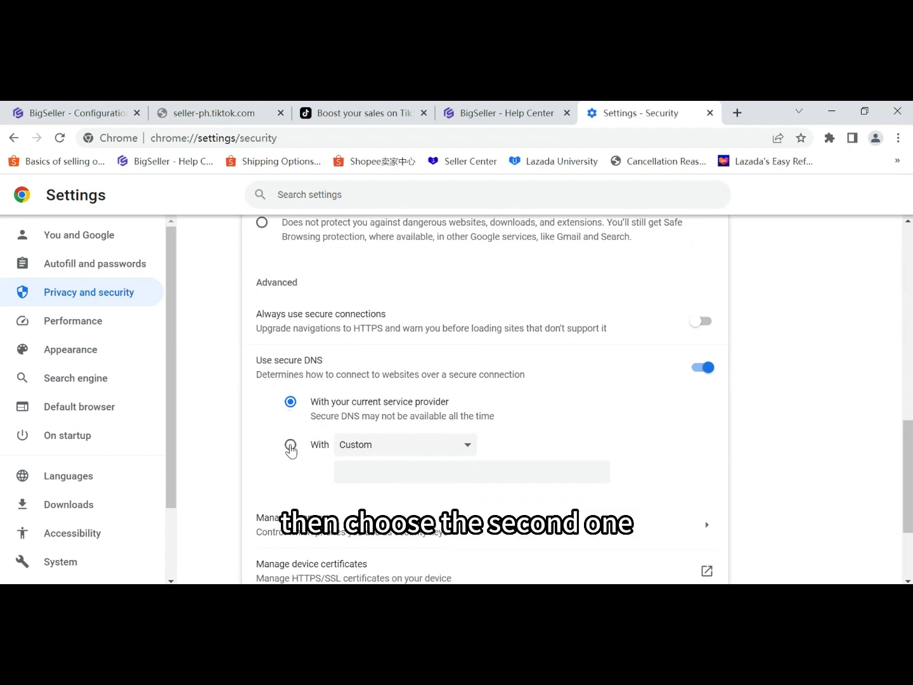
click(290, 446)
click(371, 446)
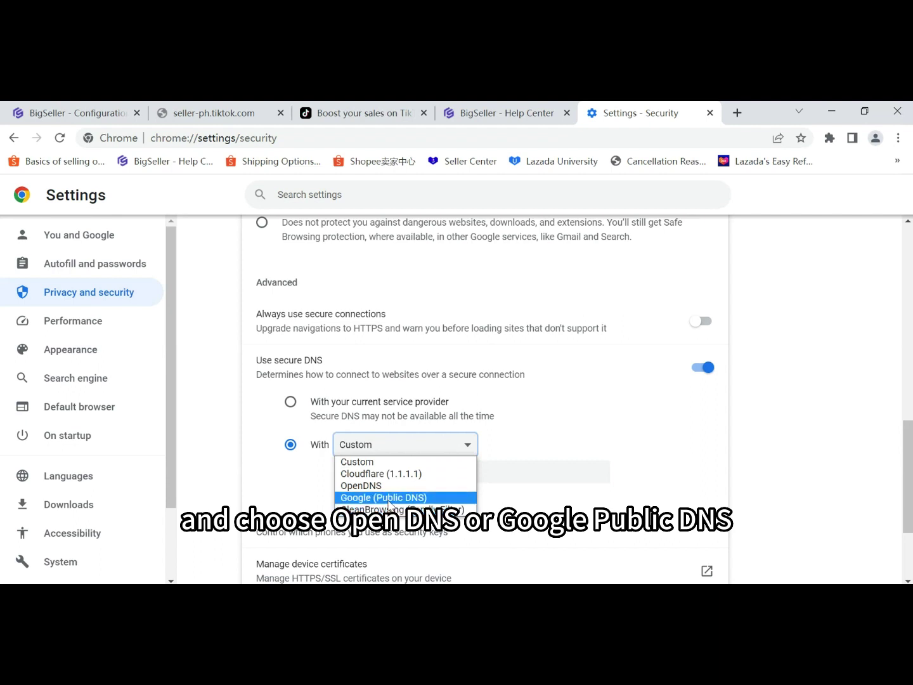
click(414, 499)
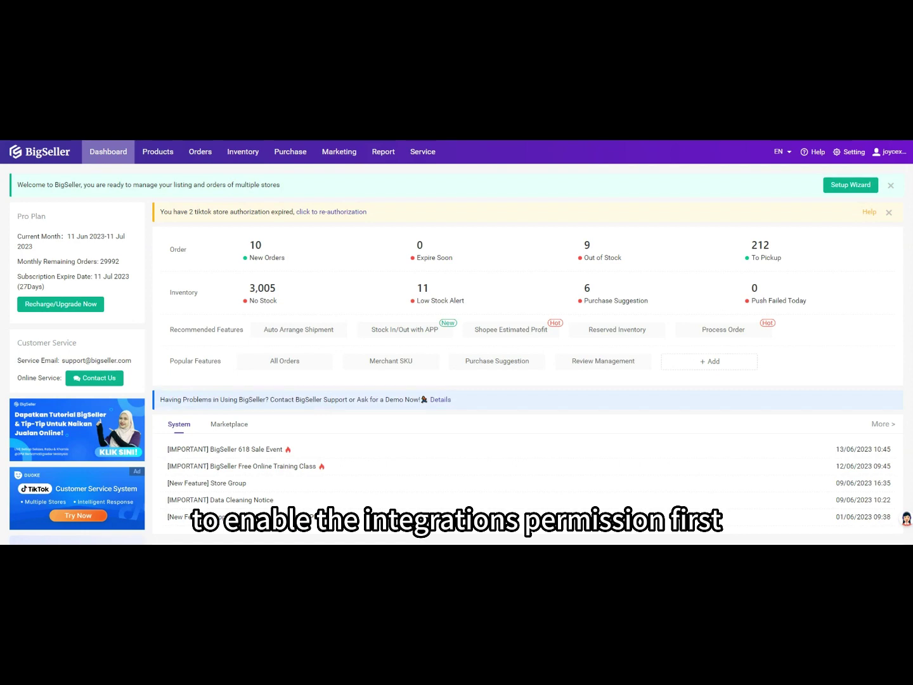
Go to Setting > Permission Settings and show the Roles list.
click(854, 151)
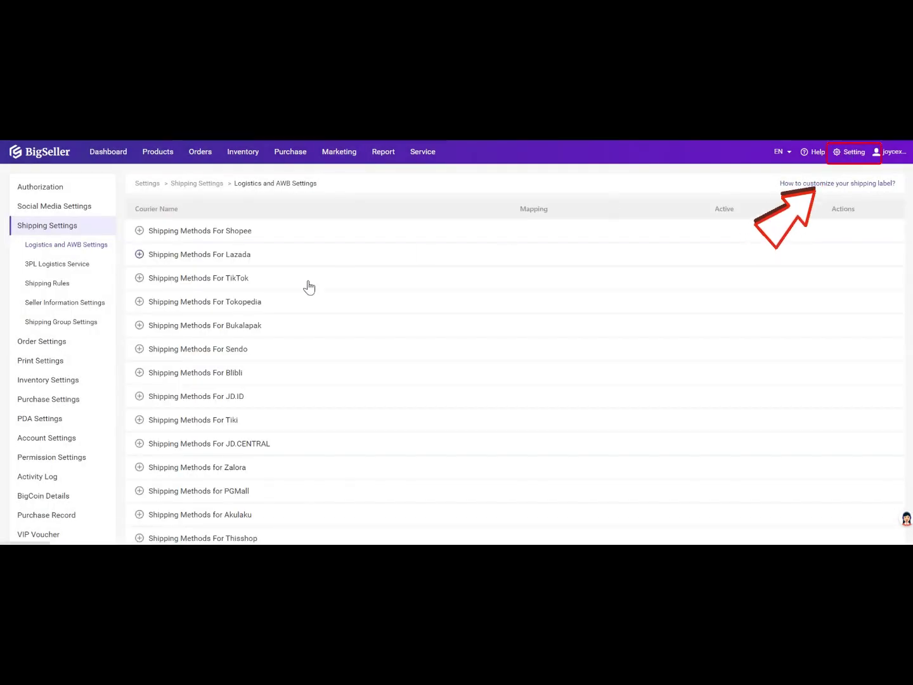
click(70, 457)
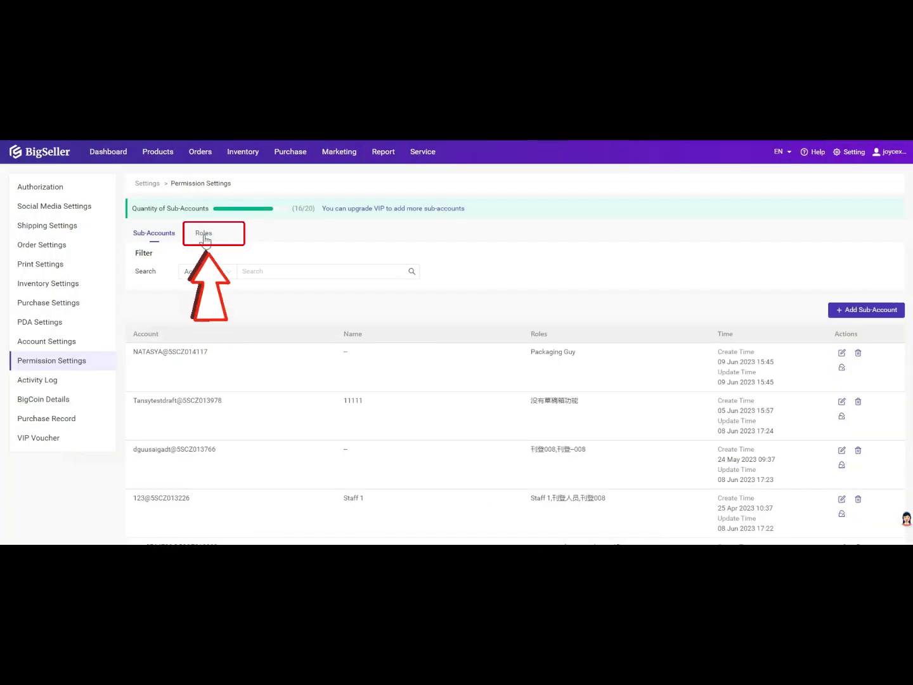
click(204, 235)
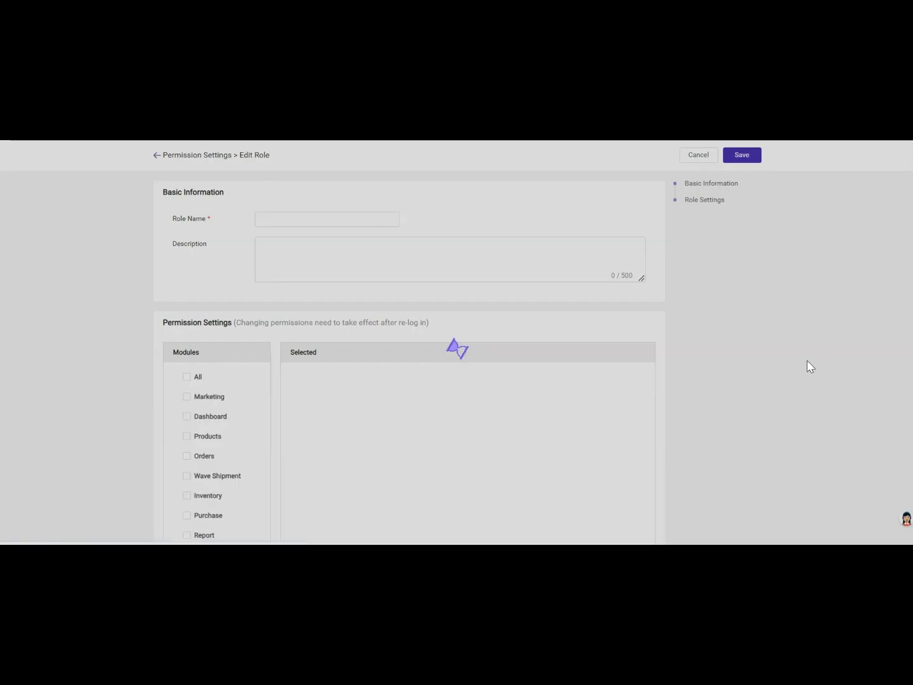
Add the Others module with Integrations to the Packaging Guy role and save it.
scroll(510, 317, down, 3)
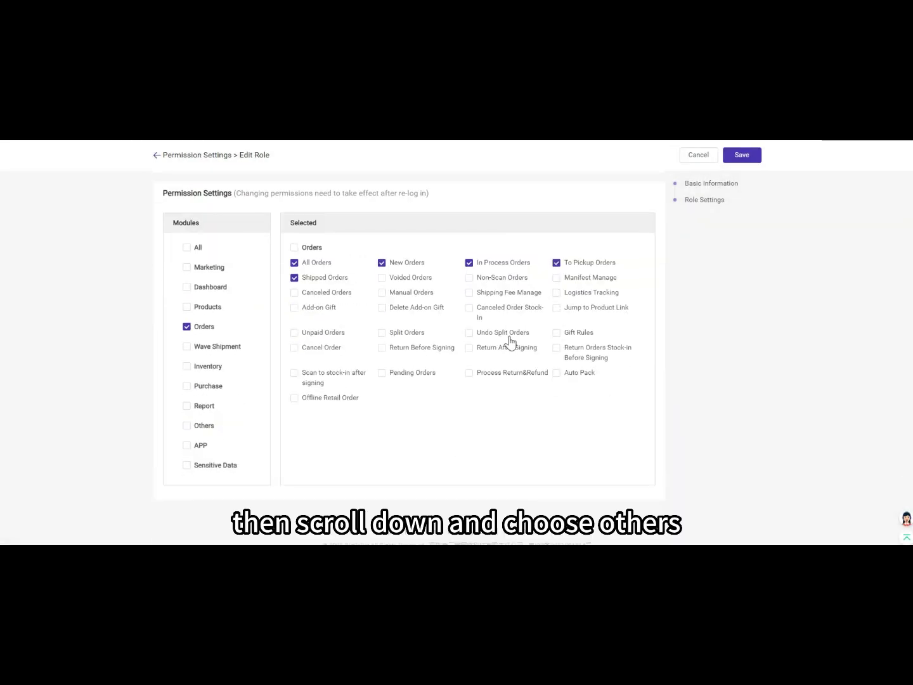
click(184, 427)
scroll(363, 448, down, 3)
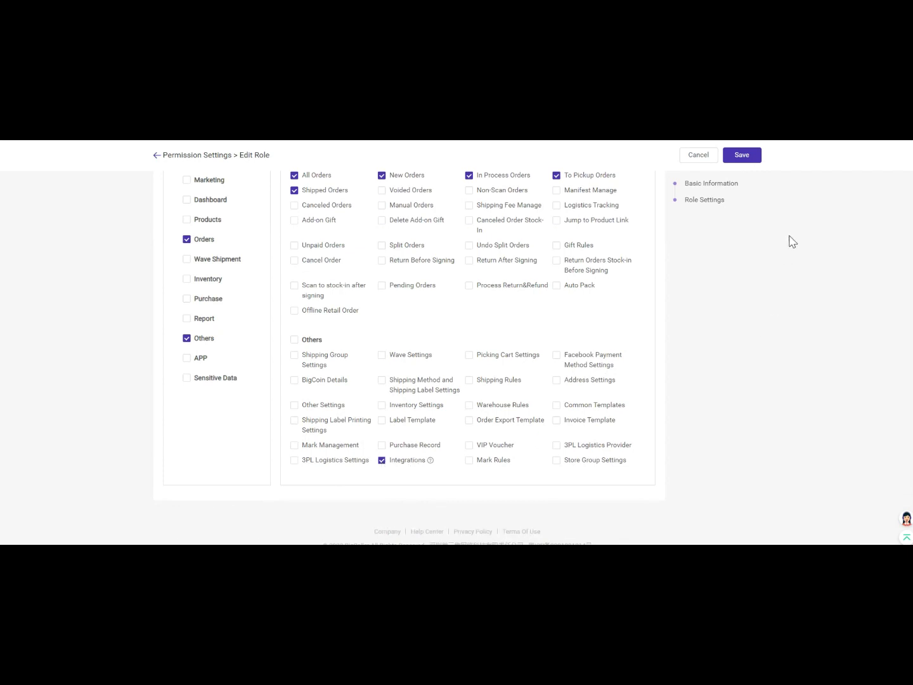
click(749, 159)
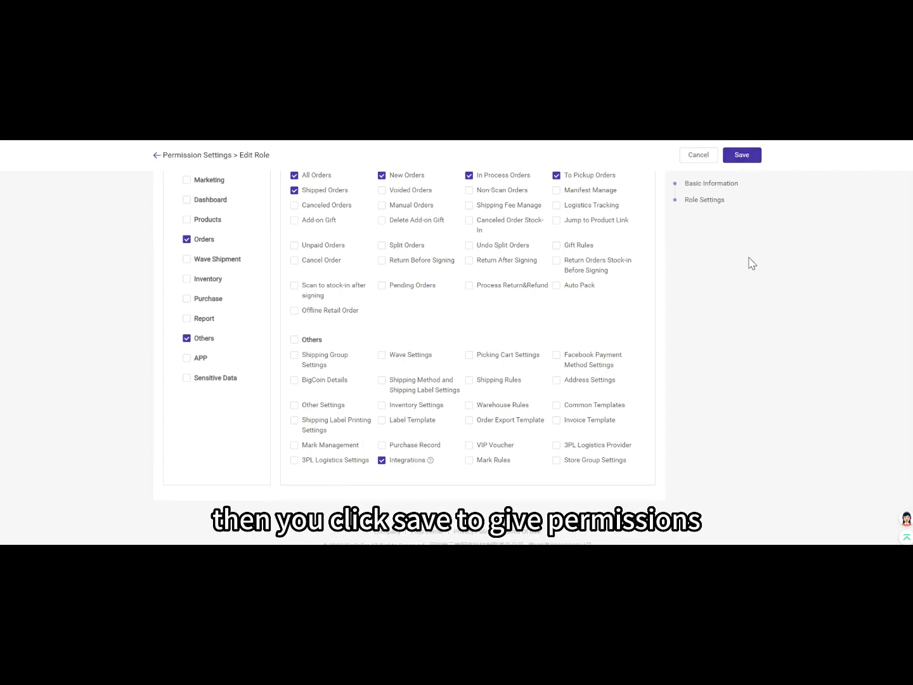